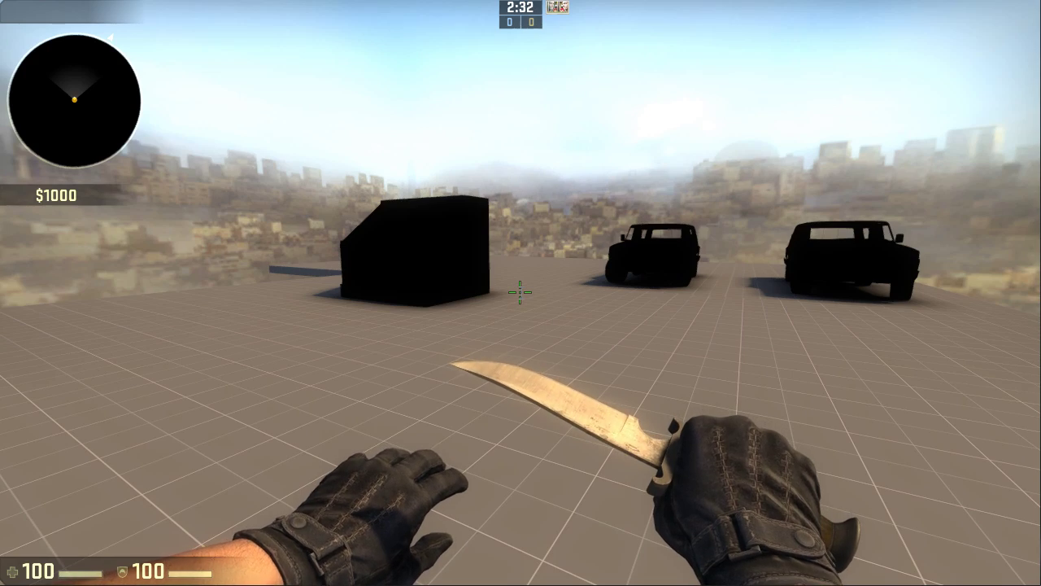
Walk around the dumpster and the two trucks in the running map to examine how the props are lit.
key("w")
key("w")
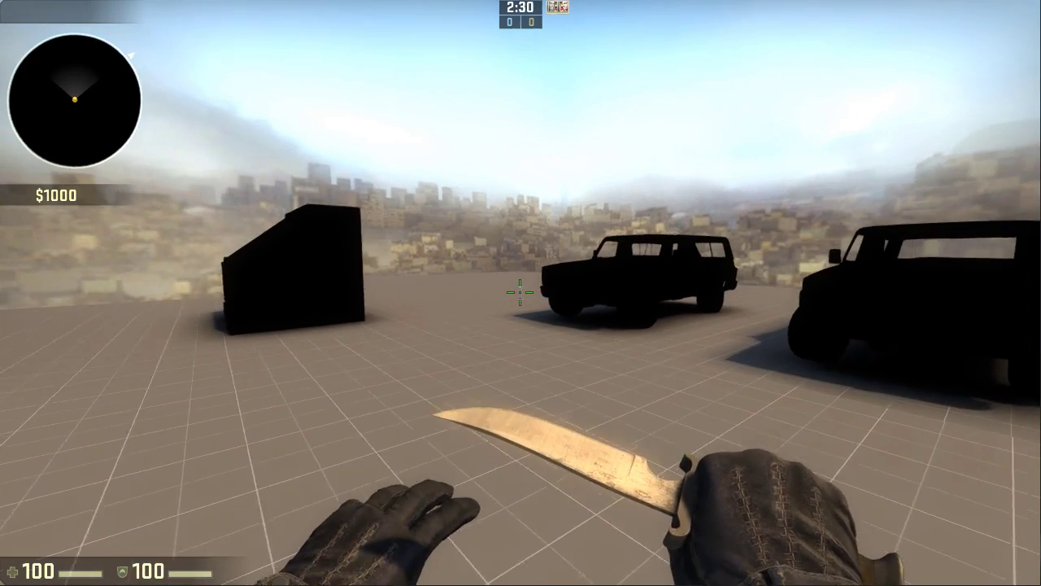
key("a")
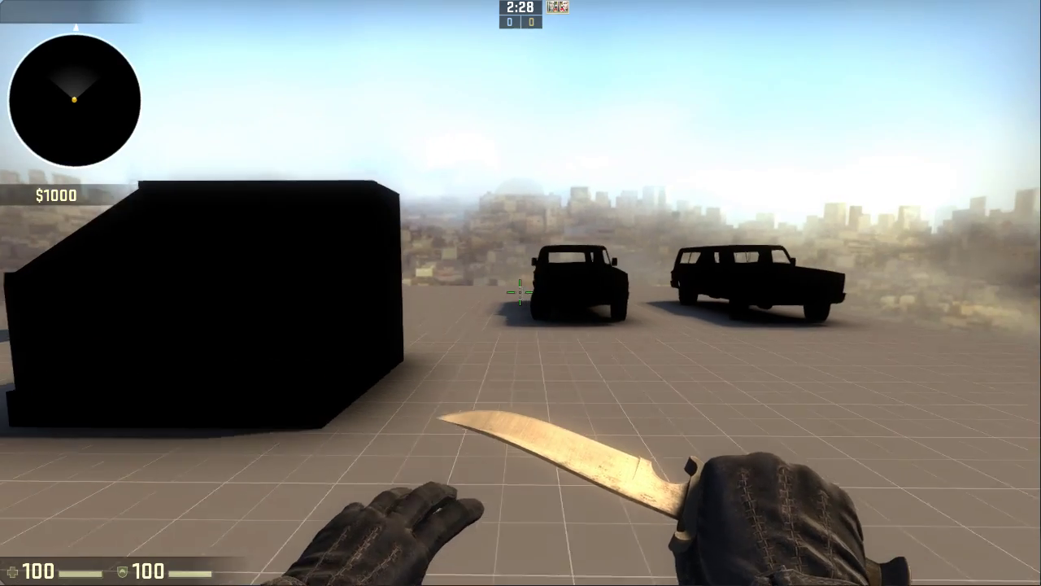
key("s")
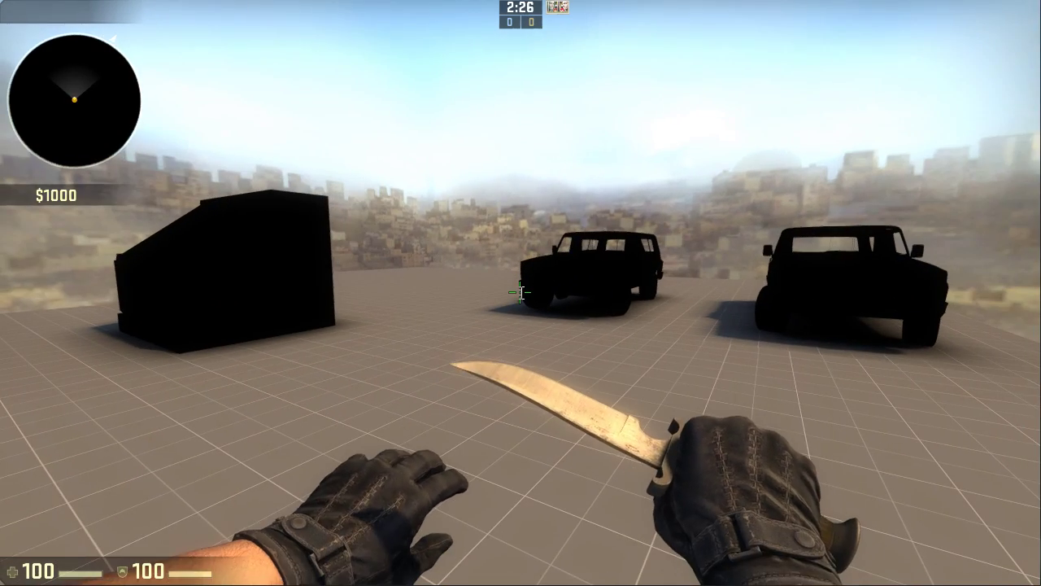
key("s")
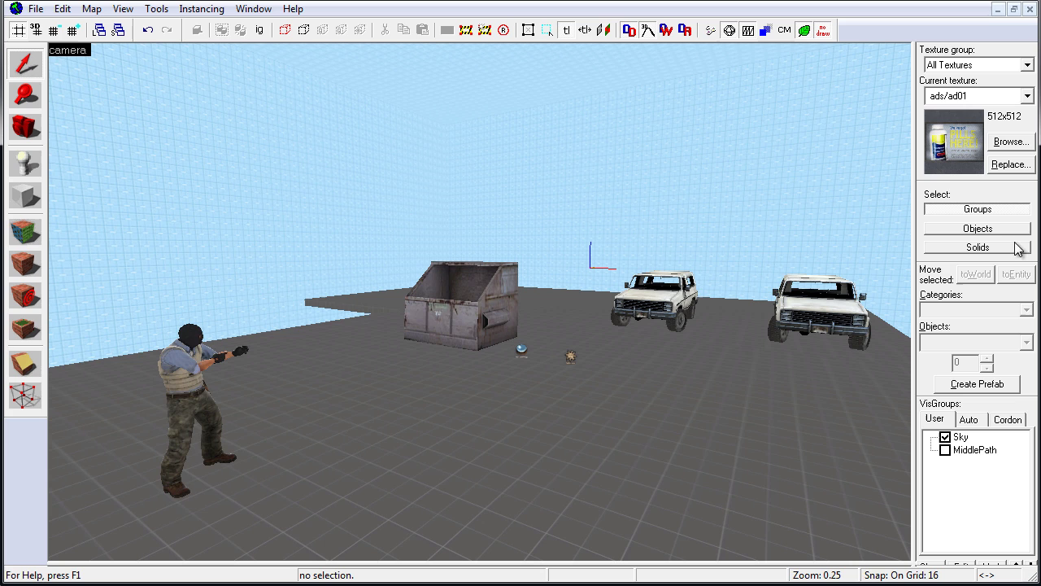
Set the expert map compile configuration to Default, and return to the normal Run Map settings.
left_click(709, 32)
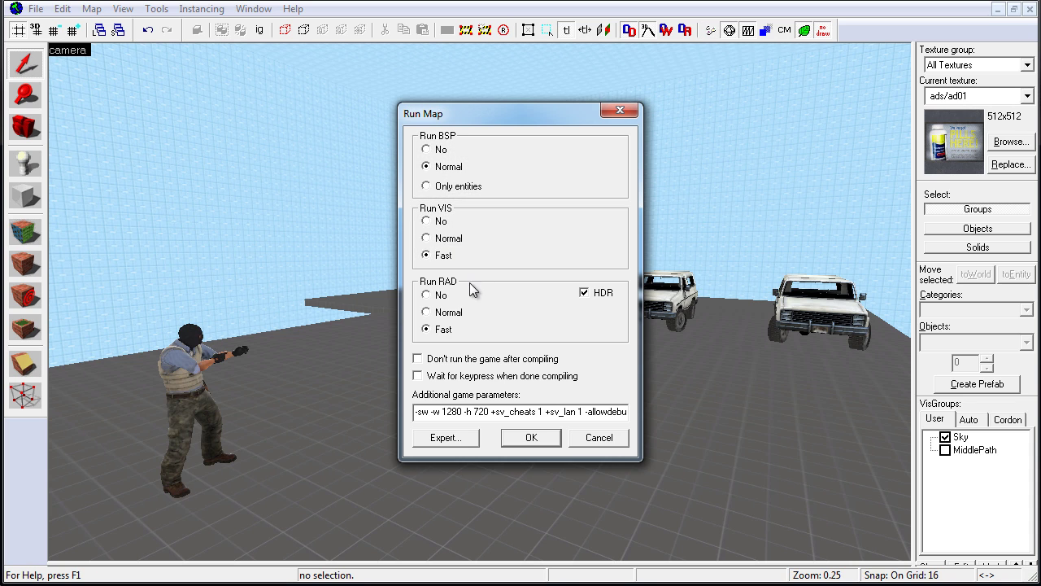
left_click(472, 439)
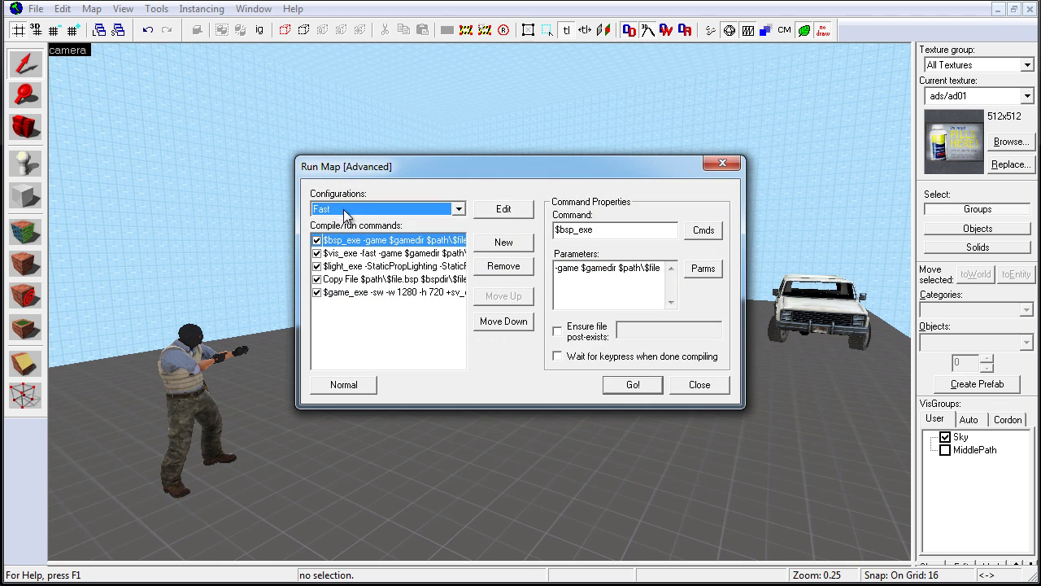
left_click(345, 210)
left_click(351, 223)
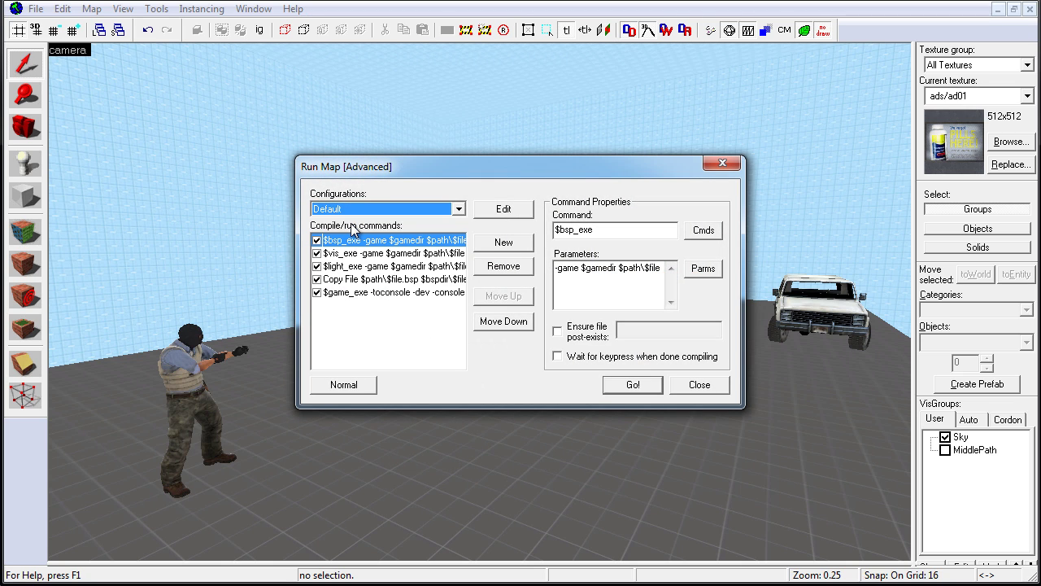
left_click(345, 385)
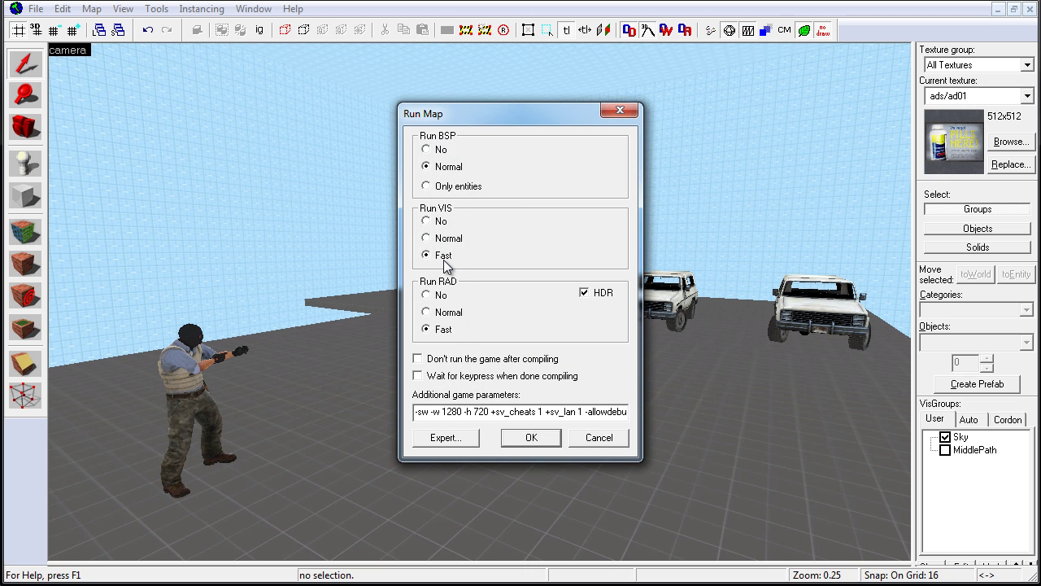
Switch the expert compile configuration to Fast, and return to the normal Run Map settings.
left_click(532, 439)
left_click(452, 438)
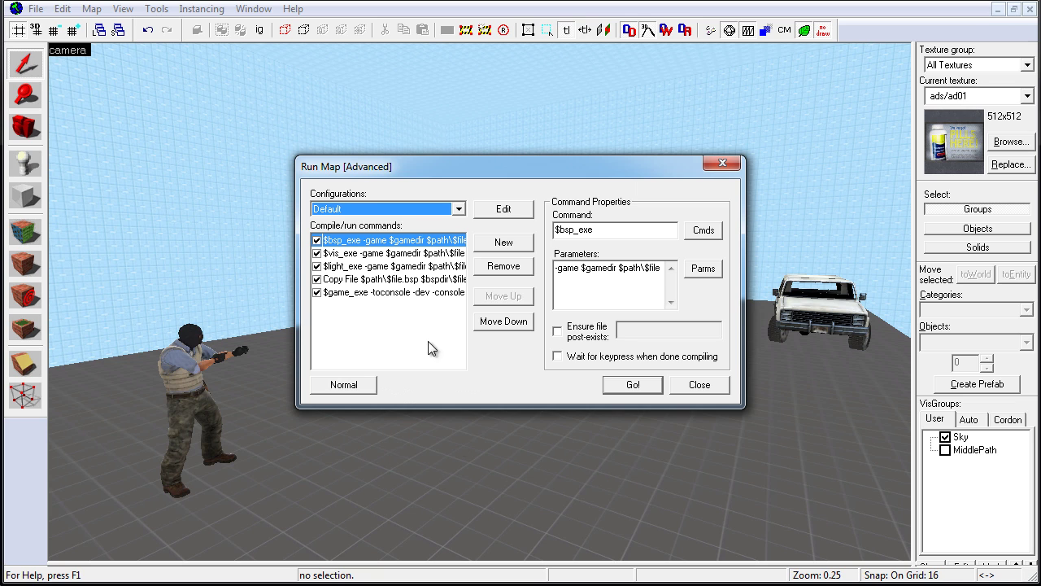
left_click(397, 209)
left_click(377, 235)
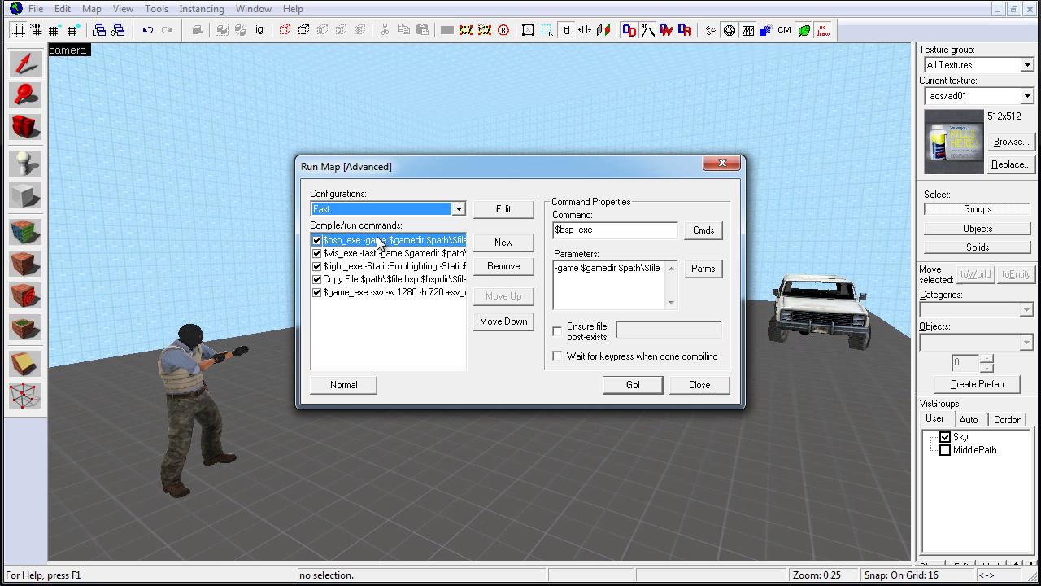
left_click(350, 385)
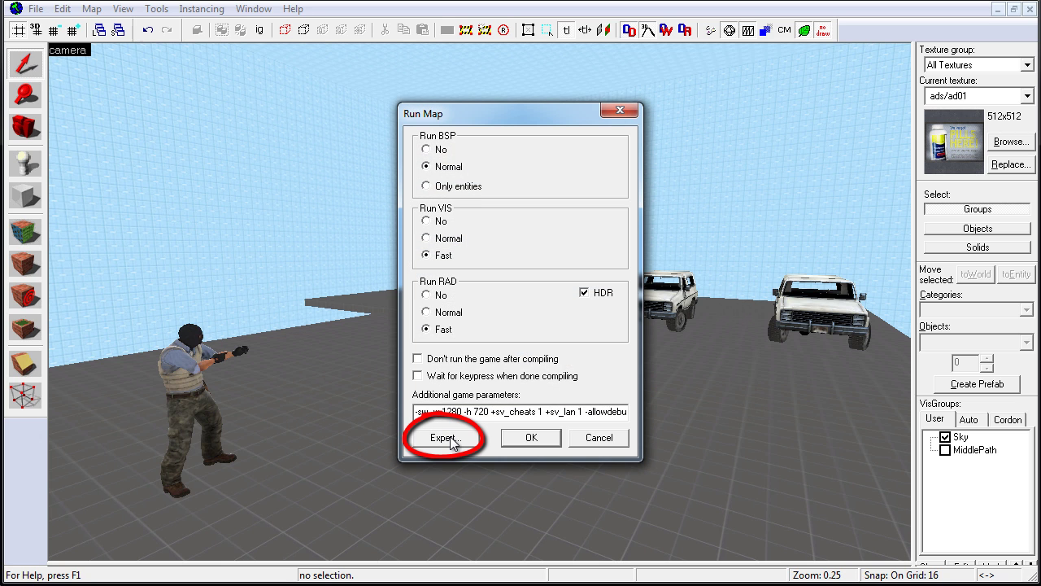
Compile the map with the expert configuration "Full compile - HDR only".
left_click(450, 438)
left_click(384, 209)
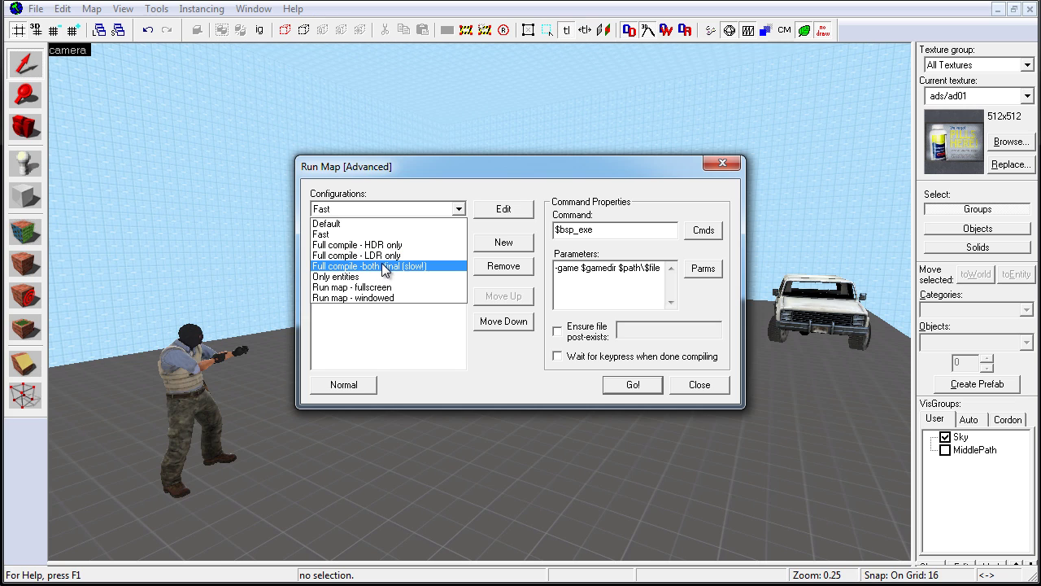
left_click(385, 245)
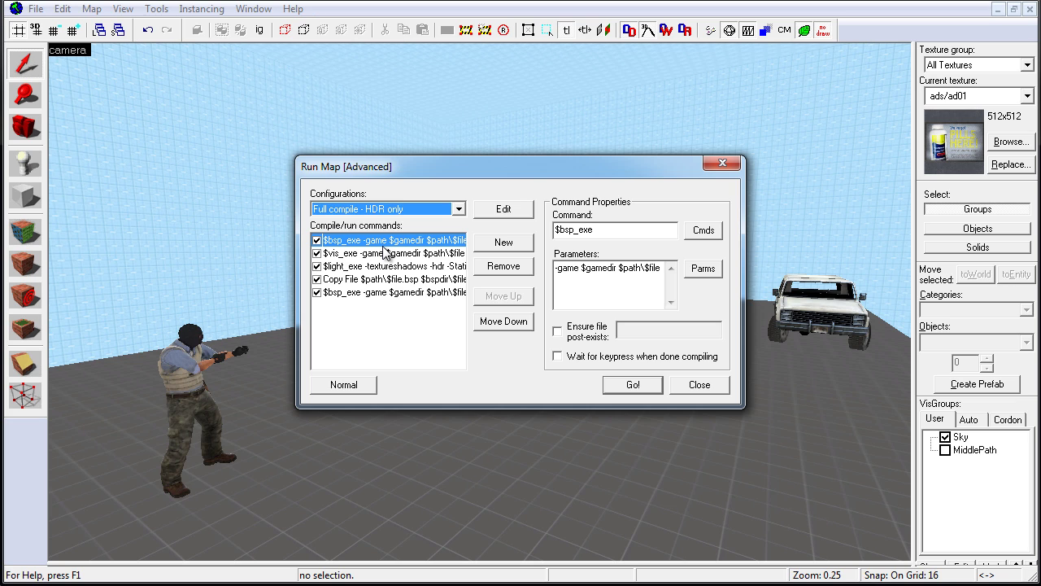
left_click(633, 384)
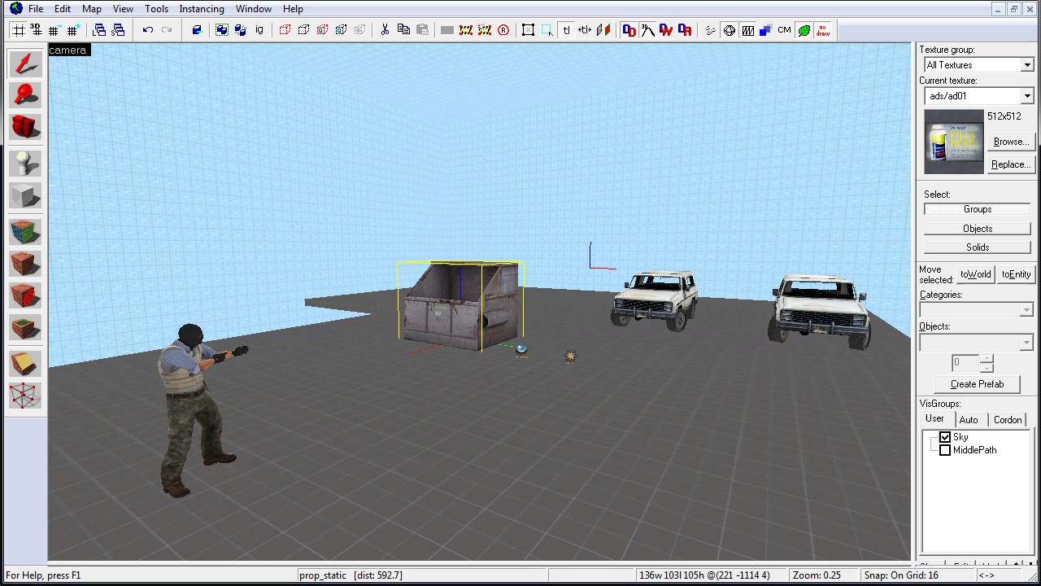
Reopen the expert map compile settings and choose the Fast configuration.
left_click(708, 30)
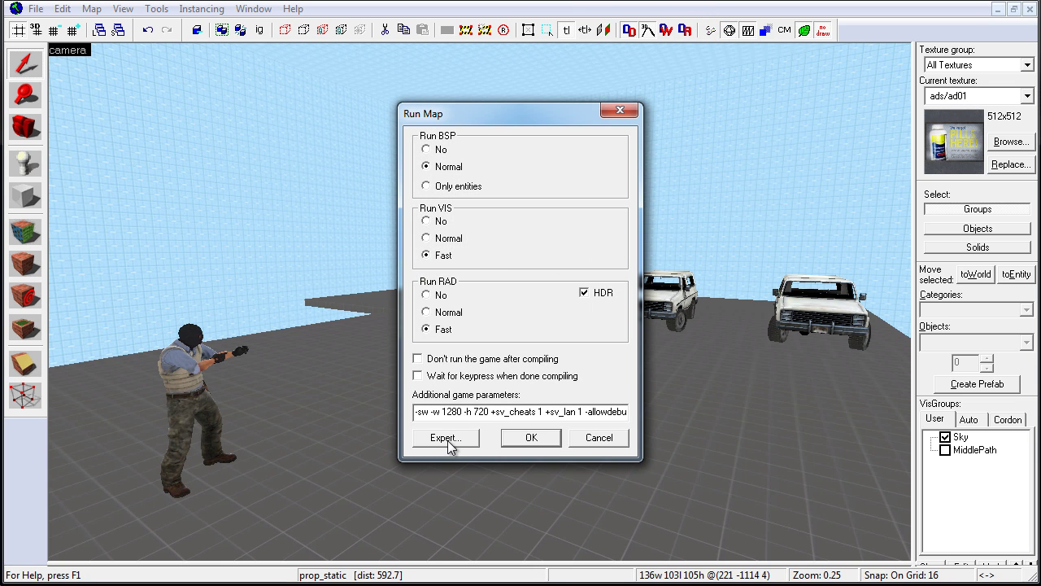
left_click(448, 439)
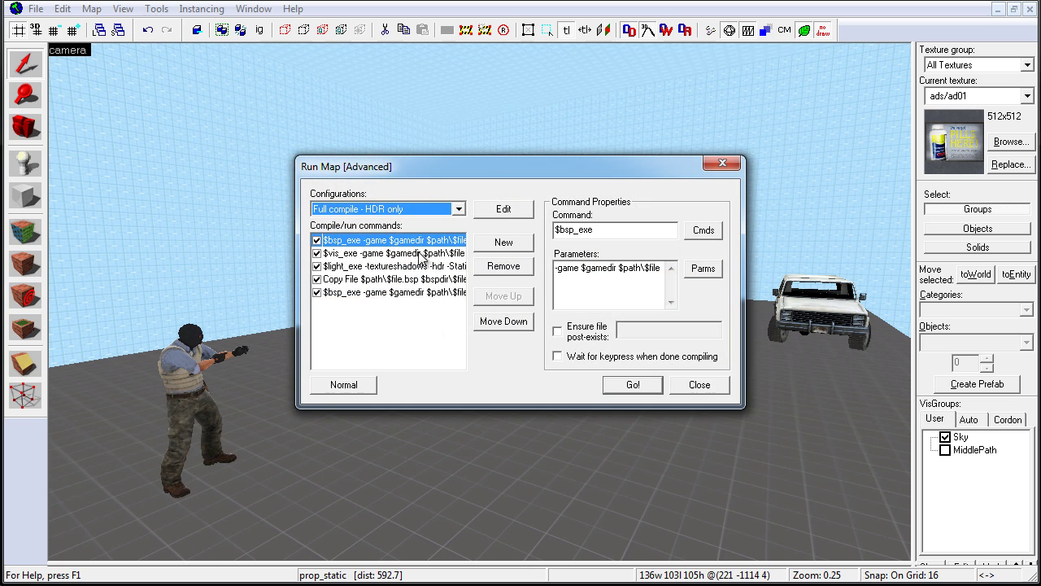
left_click(389, 212)
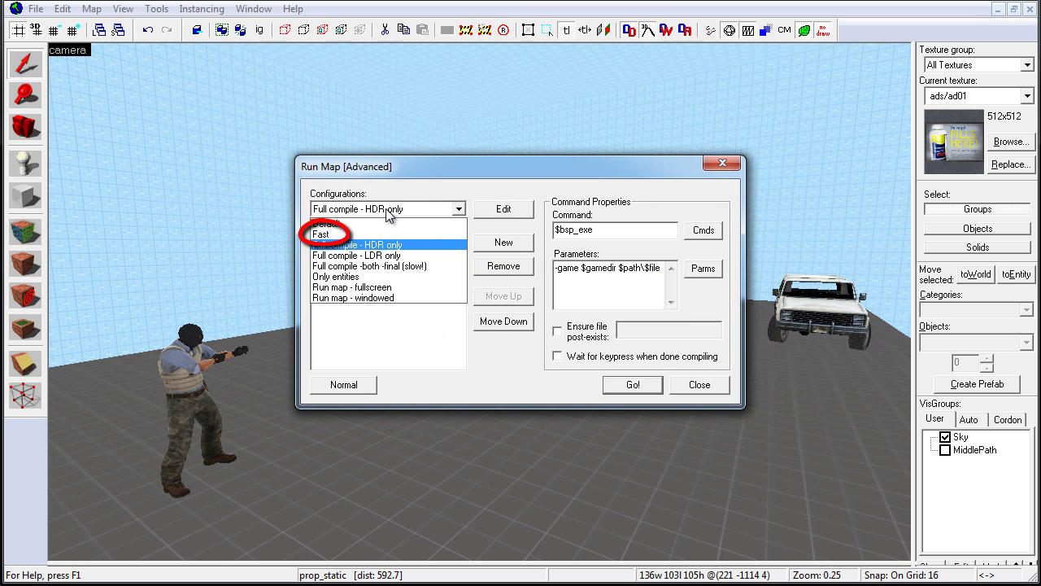
left_click(355, 234)
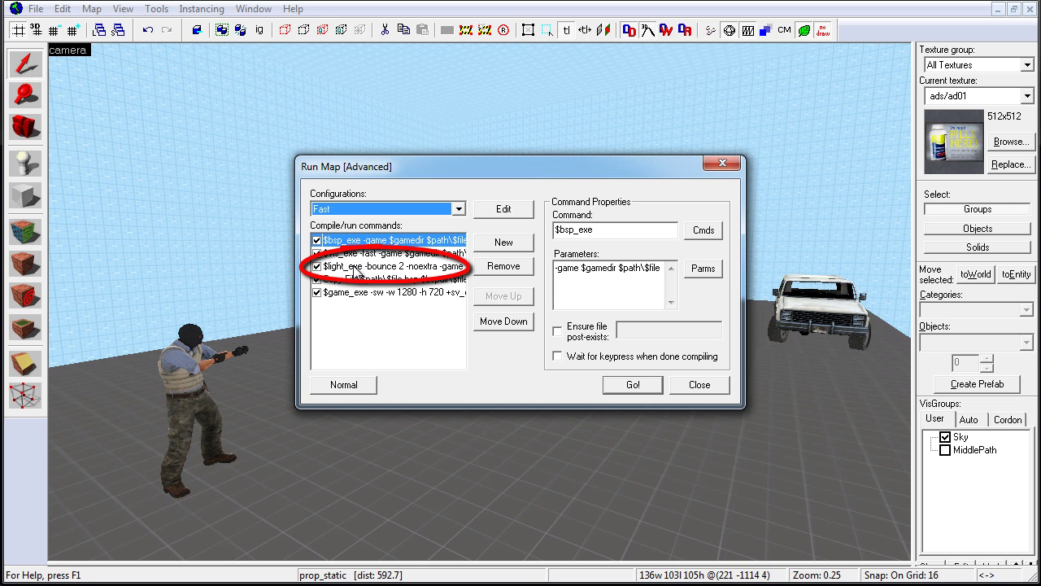
Insert "-StaticPropLighting -StaticPropSampleScale 0.25" at the start of the $light_exe parameters and run the compile.
left_click(355, 267)
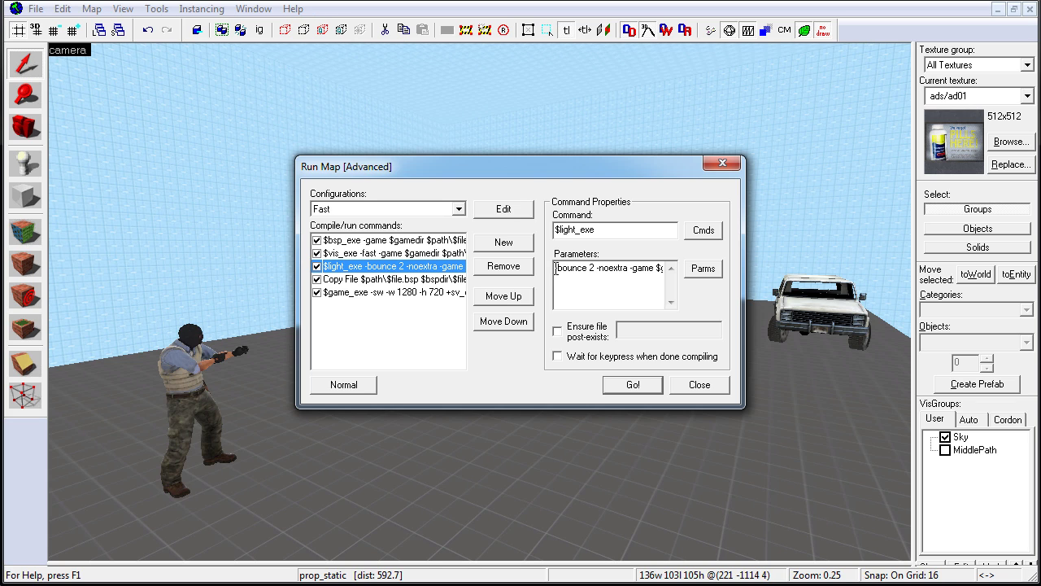
type("-StaticPropLighting")
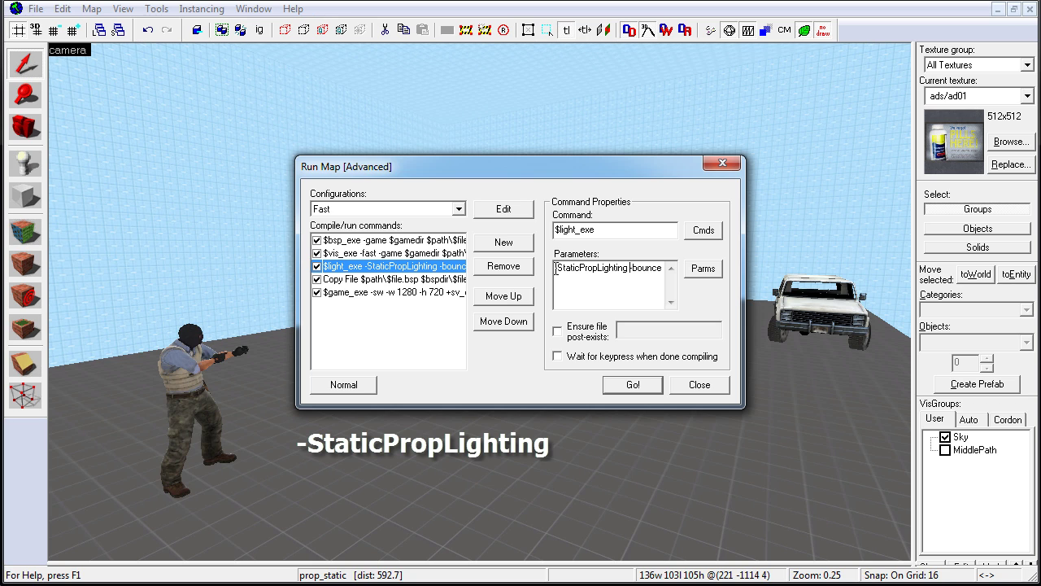
type("-StaticPropSampleScale 0.25")
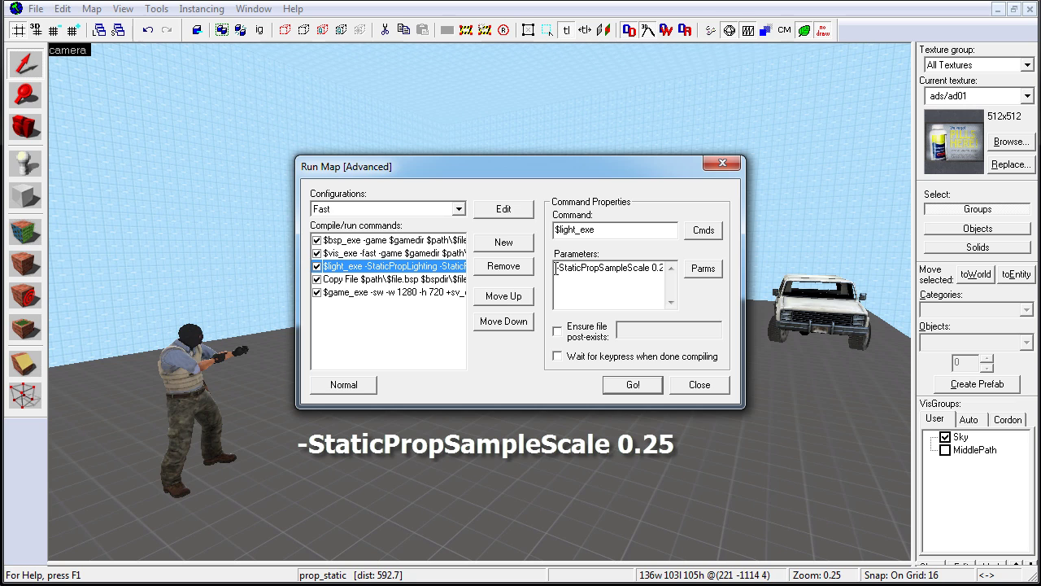
key("Right")
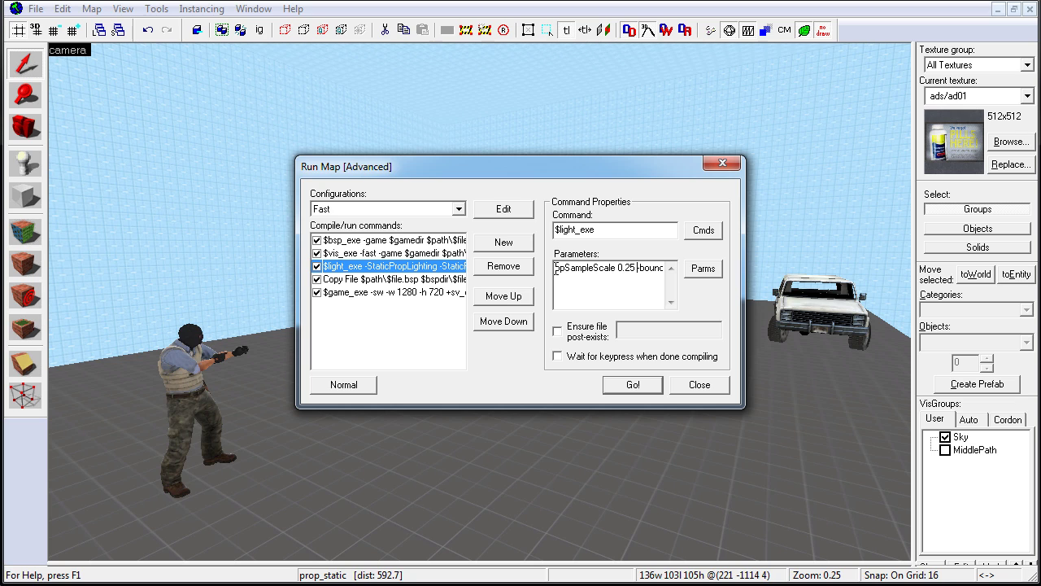
left_click(614, 385)
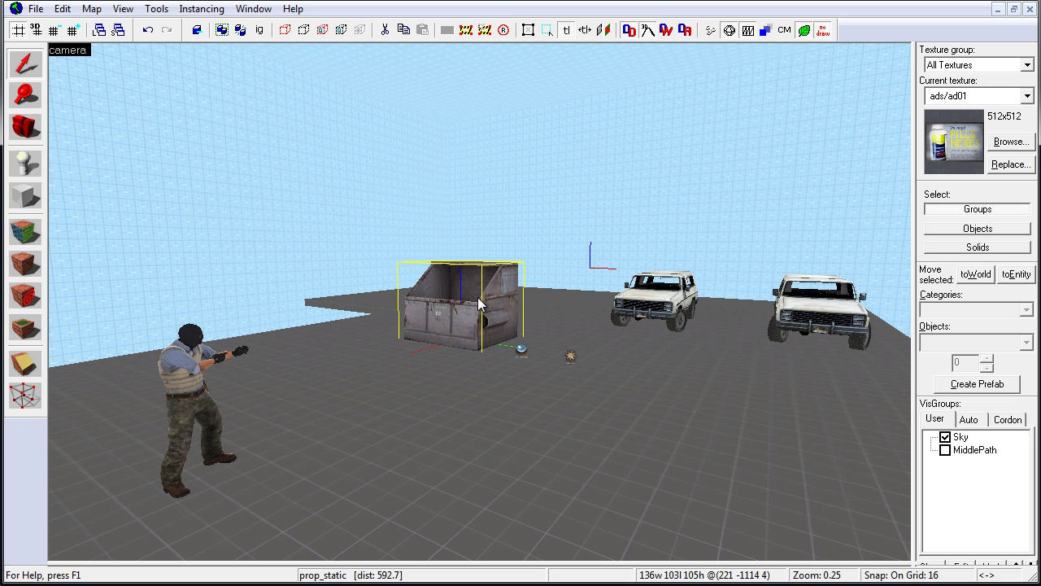
Change the dumpster's entity class to prop_dynamic_override and apply the change.
double_click(477, 297)
left_click(390, 154)
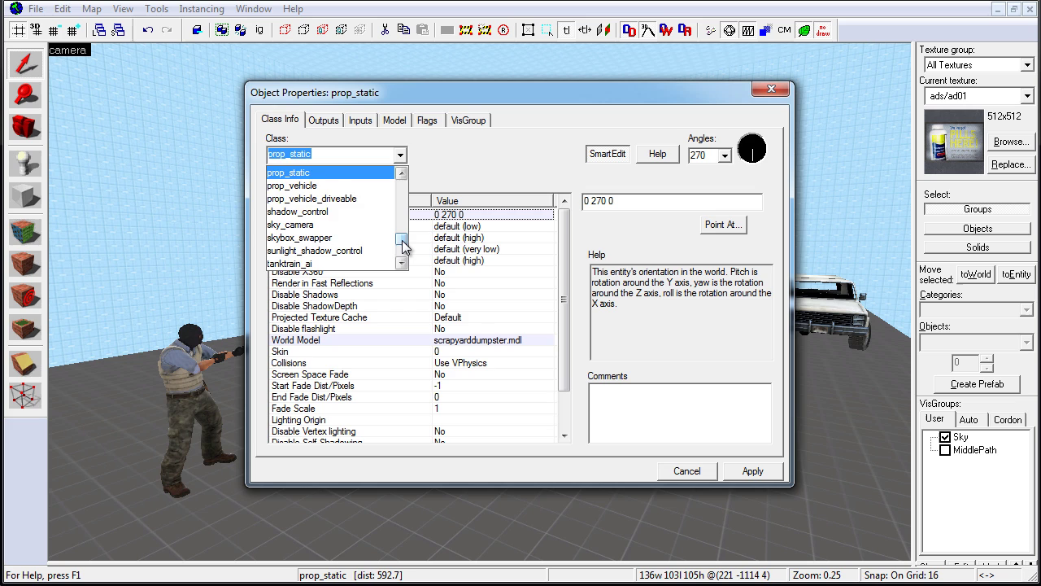
scroll(408, 244, "up", 5)
scroll(323, 236, "down", 1)
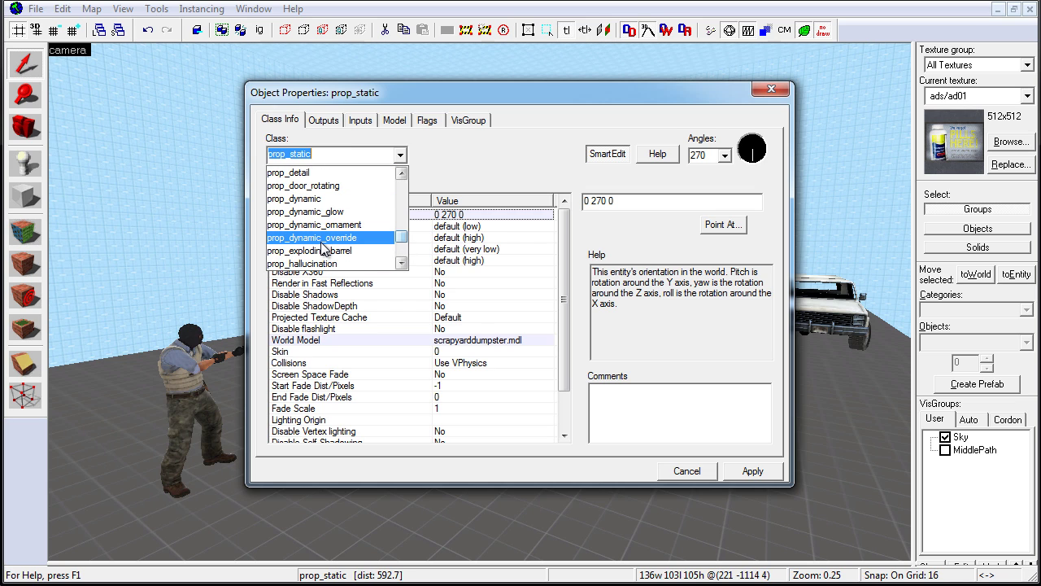
left_click(323, 238)
left_click(773, 474)
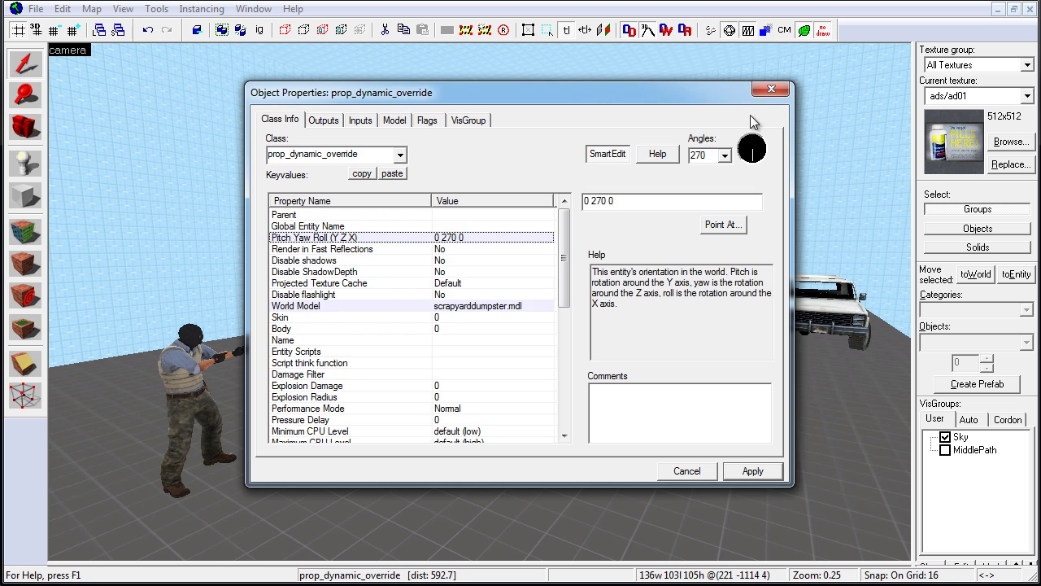
left_click(769, 87)
left_click(708, 31)
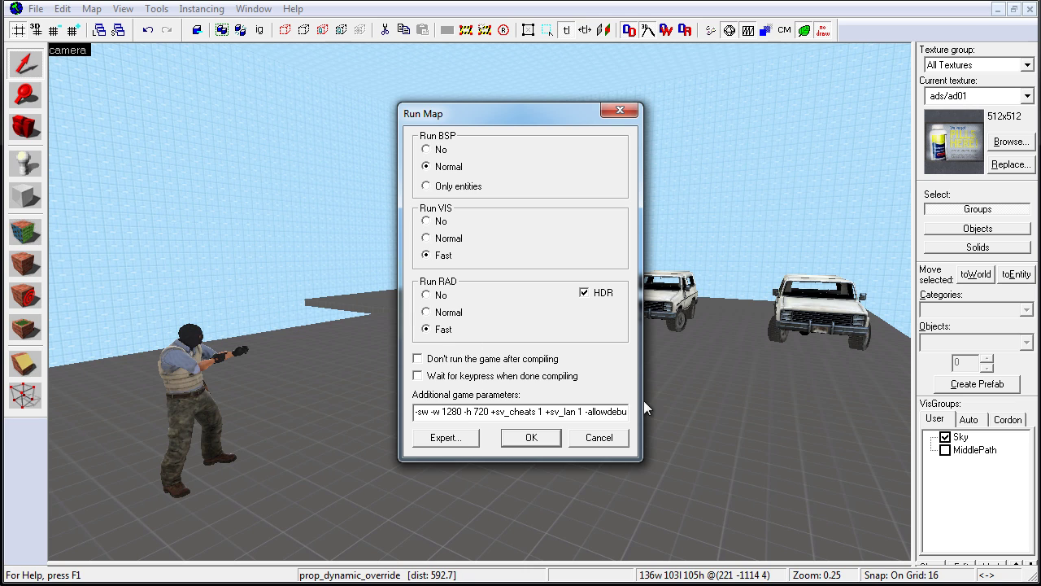
left_click(612, 438)
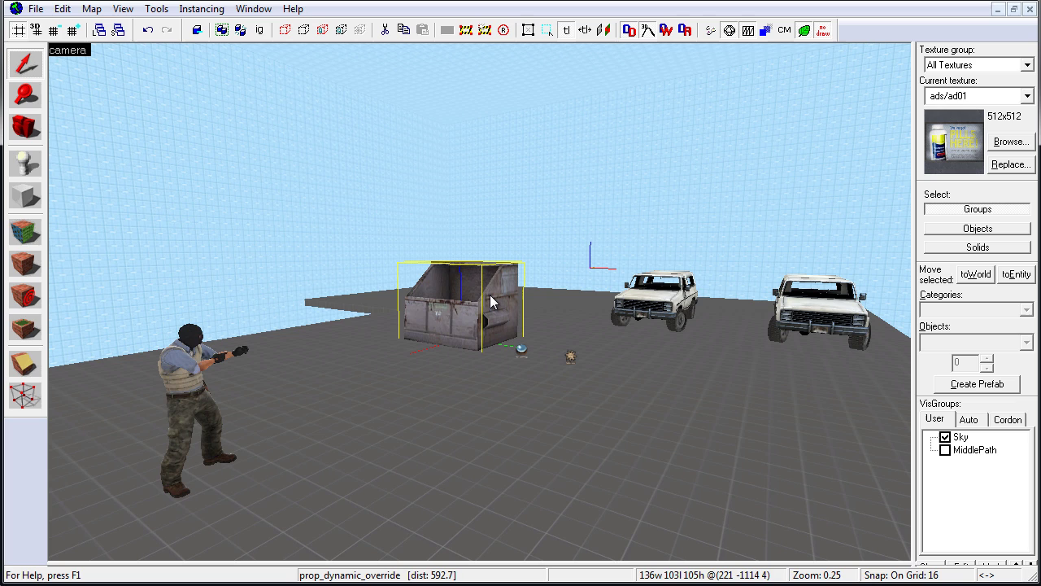